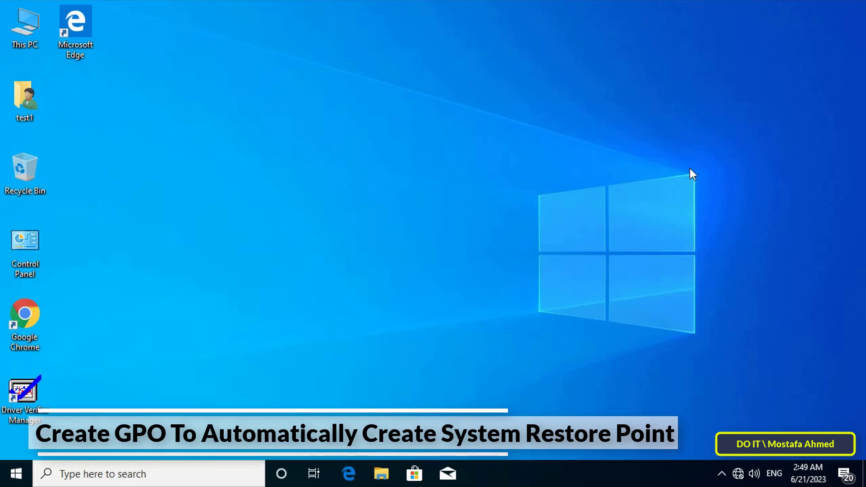
Open System Protection from This PC's properties, authenticating as administrator
{"action": "right_click", "coordinate": [31, 28]}
{"action": "left_click", "coordinate": [160, 188]}
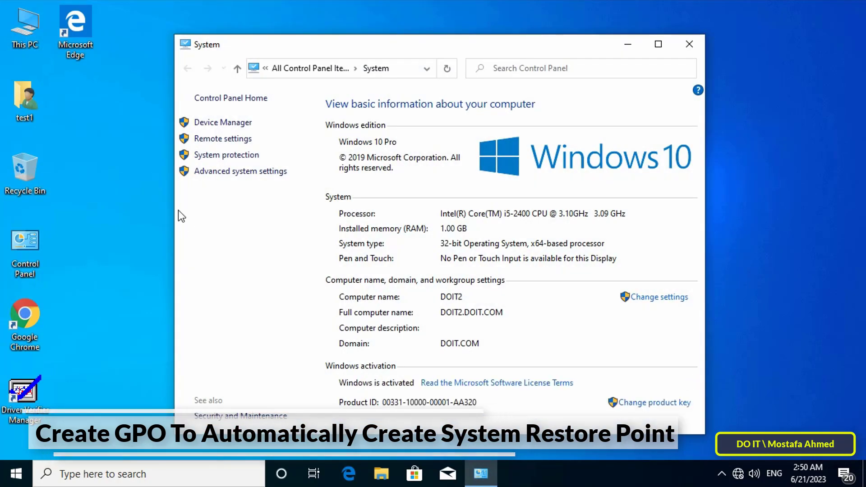
{"action": "left_click", "coordinate": [234, 156]}
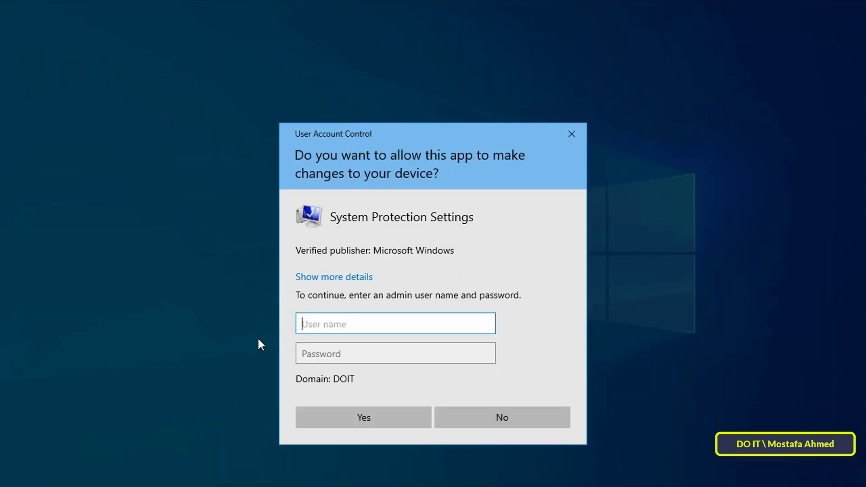
{"action": "type", "text": "administra"}
{"action": "type", "text": "tor"}
{"action": "key", "text": "Tab"}
{"action": "type", "text": "************"}
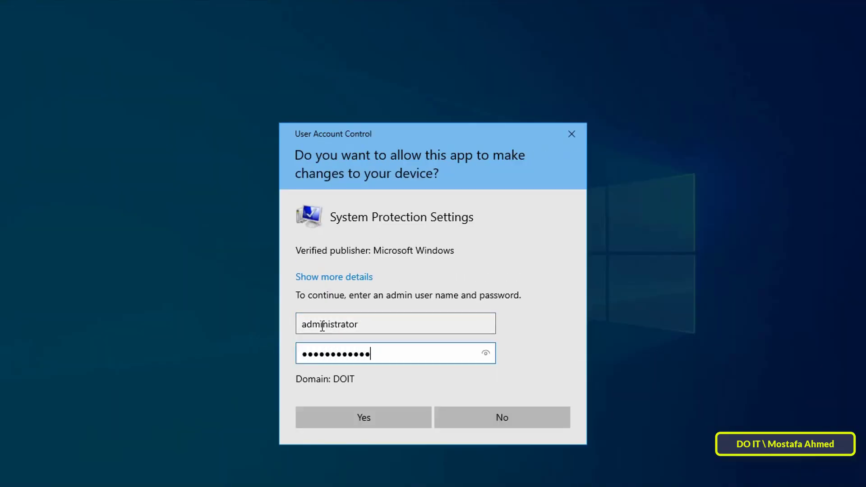
{"action": "type", "text": "*****"}
{"action": "key", "text": "Return"}
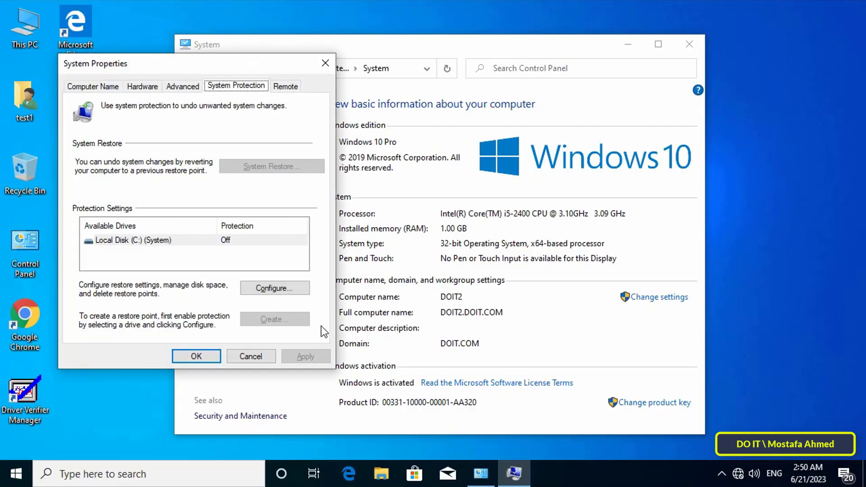
Open the restore settings for Local Disk (C:), showing protection Off
{"action": "left_click", "coordinate": [689, 47]}
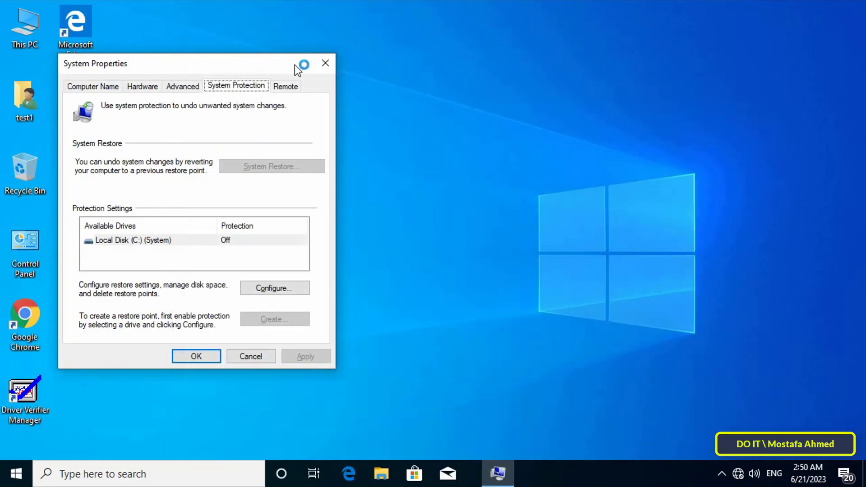
{"action": "left_click_drag", "start_coordinate": [248, 64], "coordinate": [462, 50]}
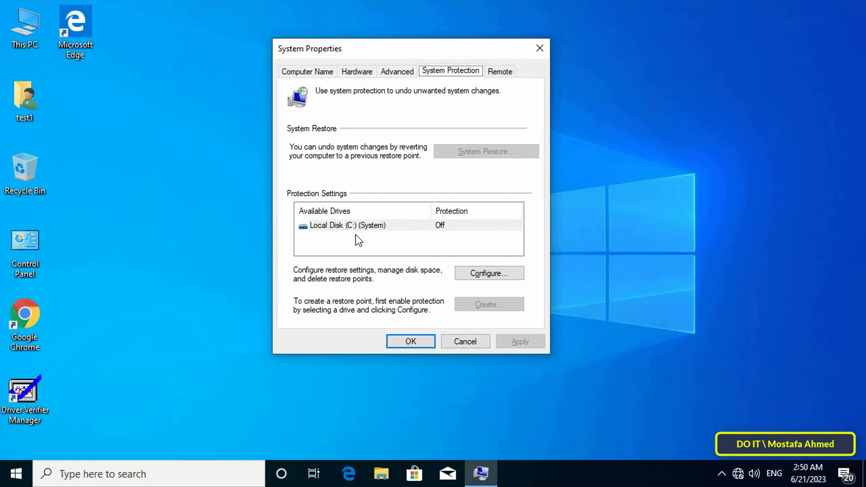
{"action": "left_click", "coordinate": [403, 227]}
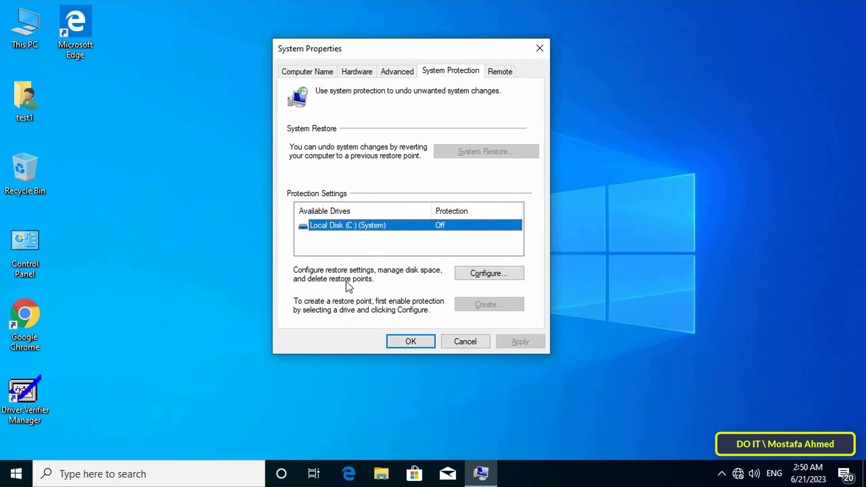
{"action": "left_click", "coordinate": [468, 272]}
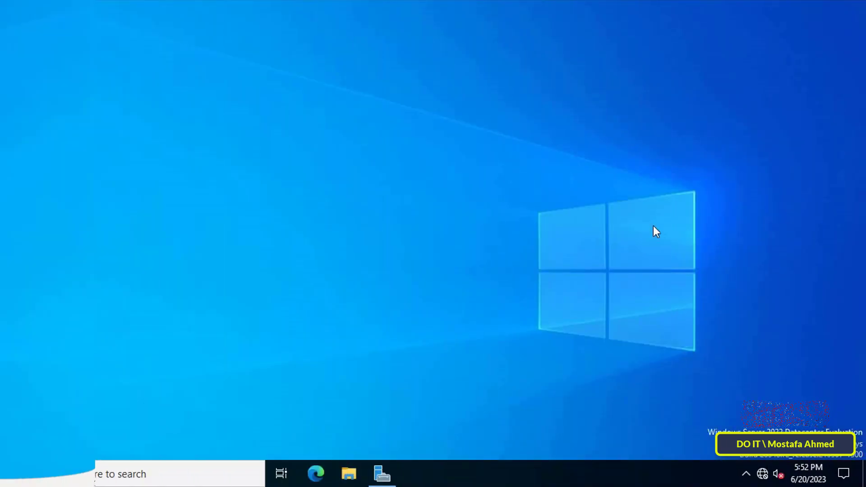
Launch Group Policy Management from Server Manager's Tools menu
{"action": "left_click", "coordinate": [381, 477]}
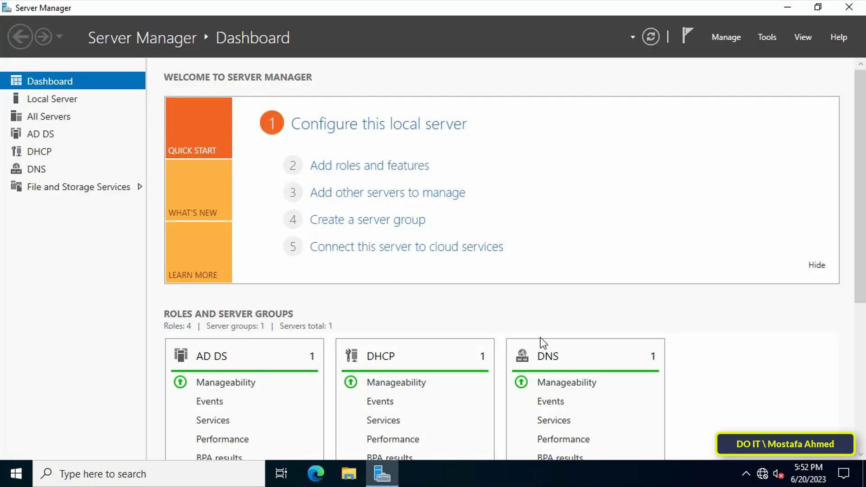
{"action": "left_click", "coordinate": [767, 37]}
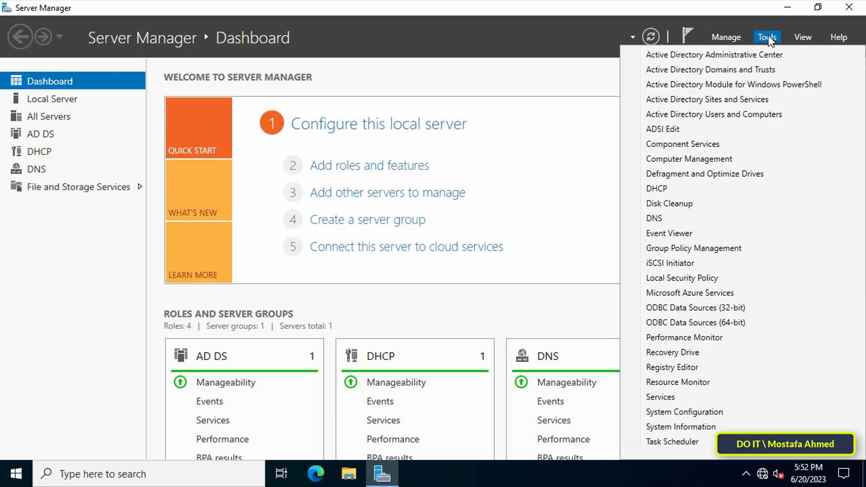
{"action": "left_click", "coordinate": [797, 245]}
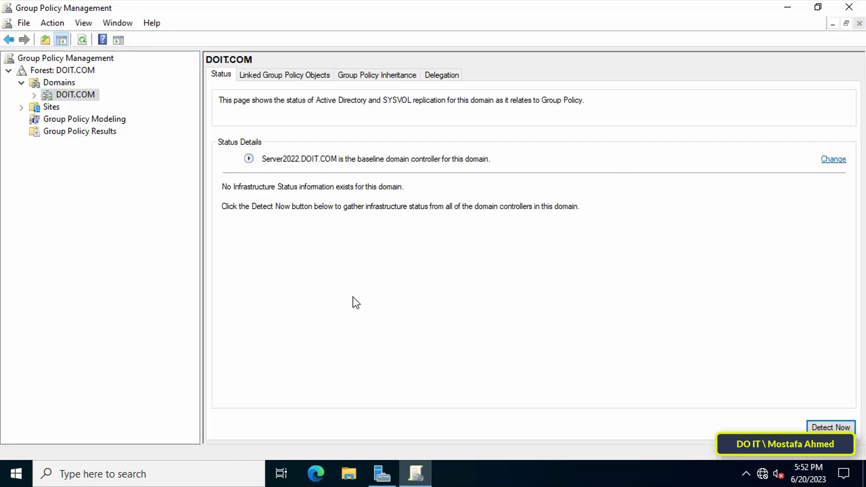
Create a GPO named 'Create System Restore' linked to the Test OU in DOIT.COM
{"action": "left_click", "coordinate": [36, 97]}
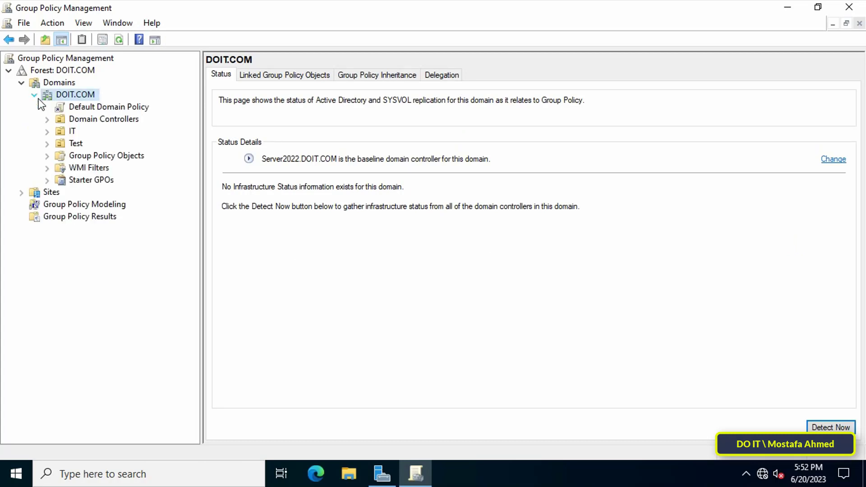
{"action": "left_click", "coordinate": [72, 144]}
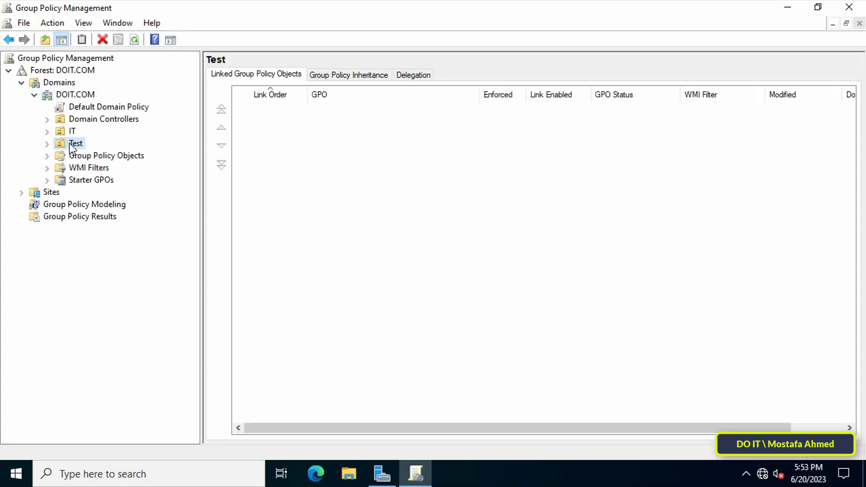
{"action": "right_click", "coordinate": [71, 146]}
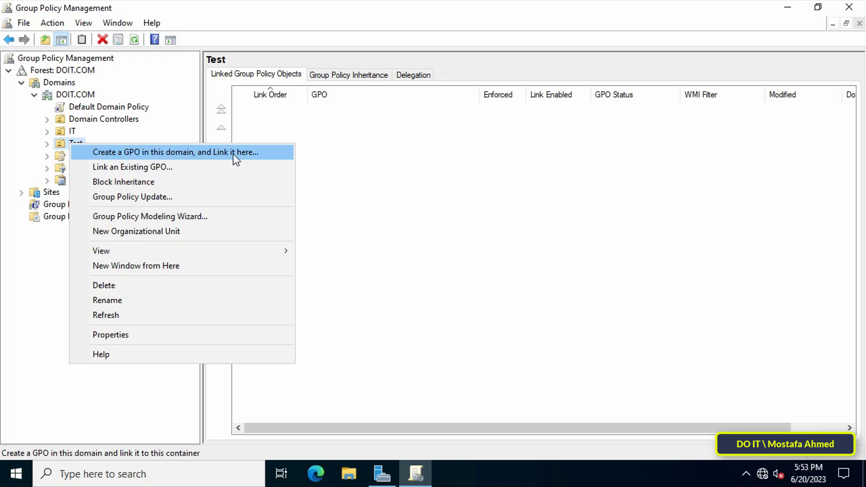
{"action": "left_click", "coordinate": [262, 153]}
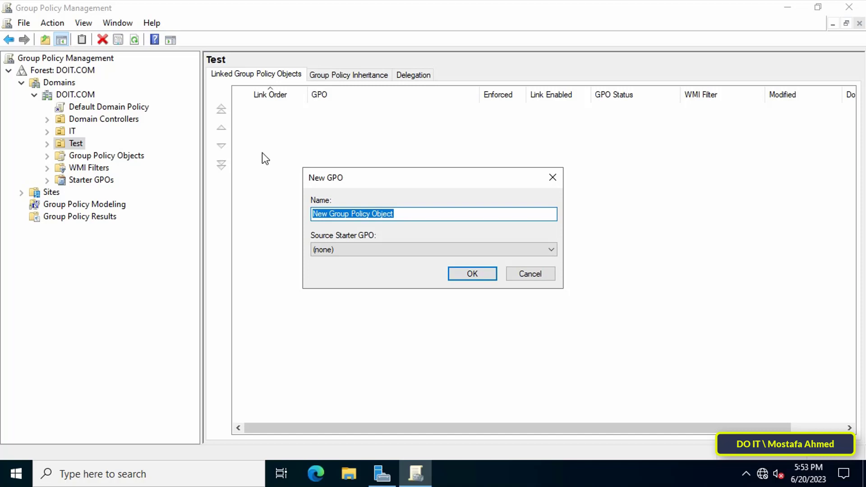
{"action": "type", "text": "Create System Restore"}
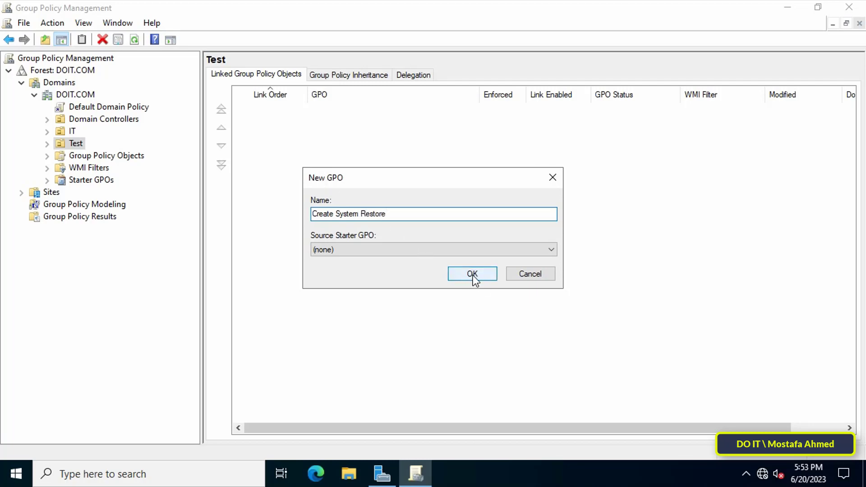
{"action": "left_click", "coordinate": [473, 275]}
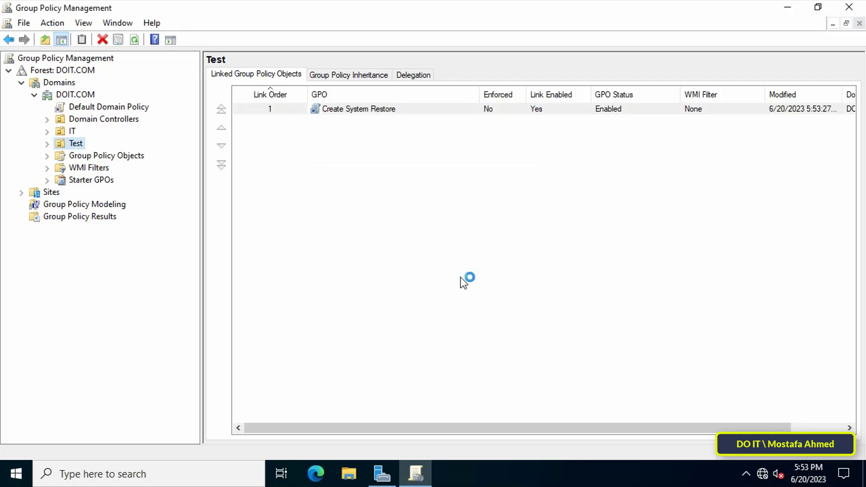
{"action": "right_click", "coordinate": [378, 112]}
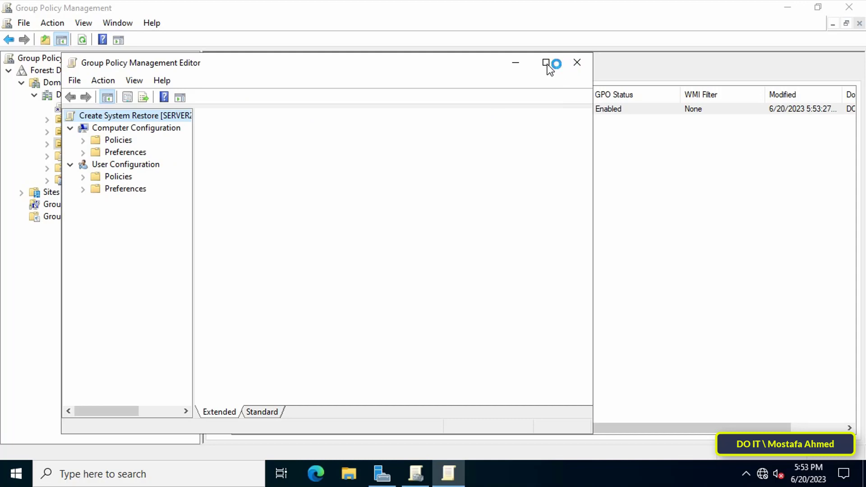
Maximize the editor and expand Computer Configuration > Policies > Administrative Templates
{"action": "left_click", "coordinate": [546, 63]}
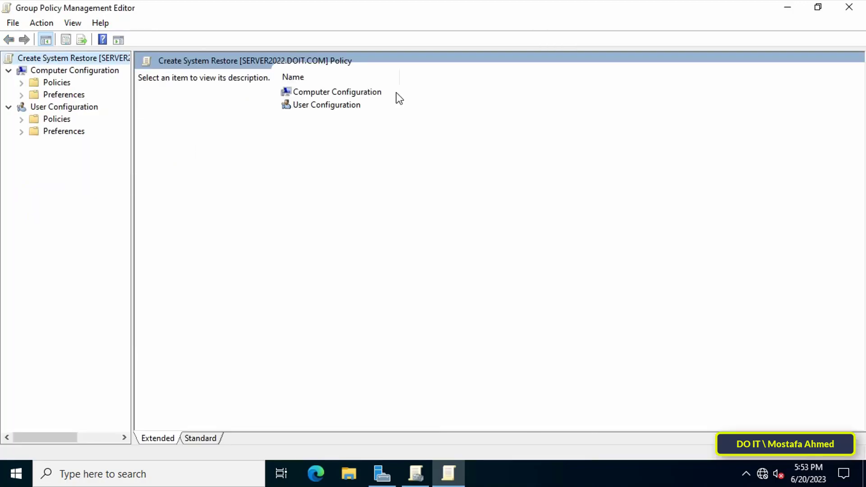
{"action": "left_click_drag", "start_coordinate": [131, 210], "coordinate": [169, 209]}
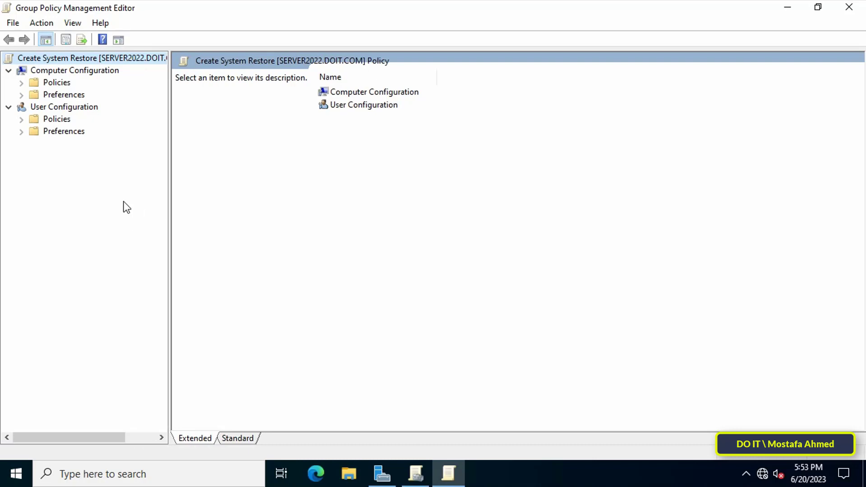
{"action": "left_click", "coordinate": [81, 71]}
{"action": "left_click", "coordinate": [55, 84]}
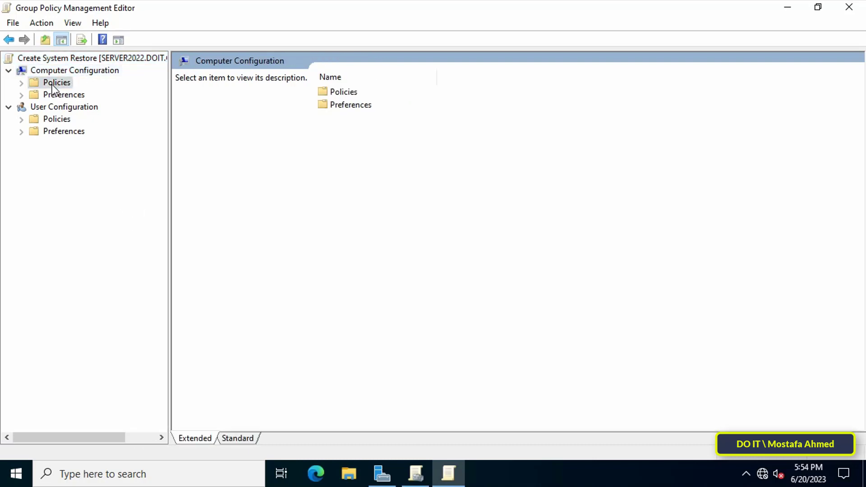
{"action": "left_click", "coordinate": [22, 84]}
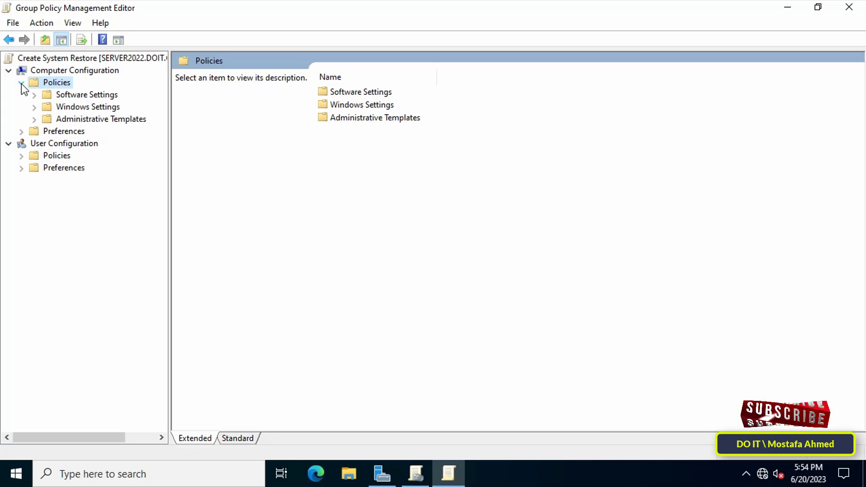
{"action": "left_click", "coordinate": [54, 119]}
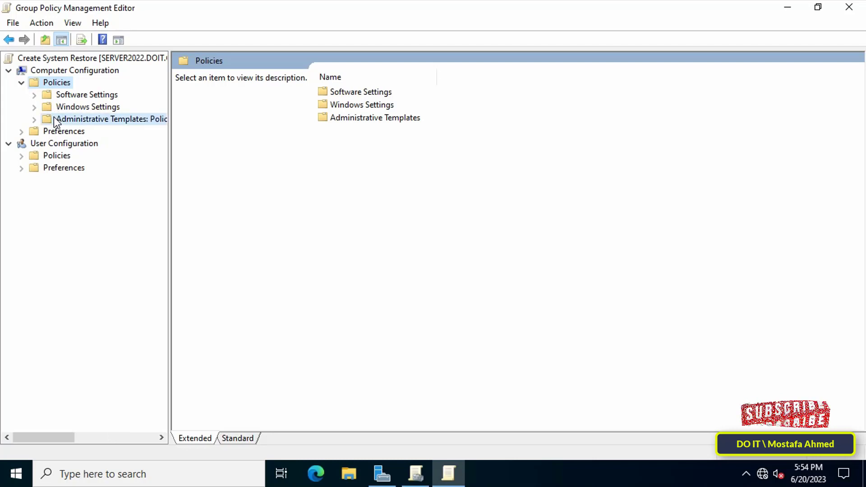
{"action": "left_click", "coordinate": [34, 120]}
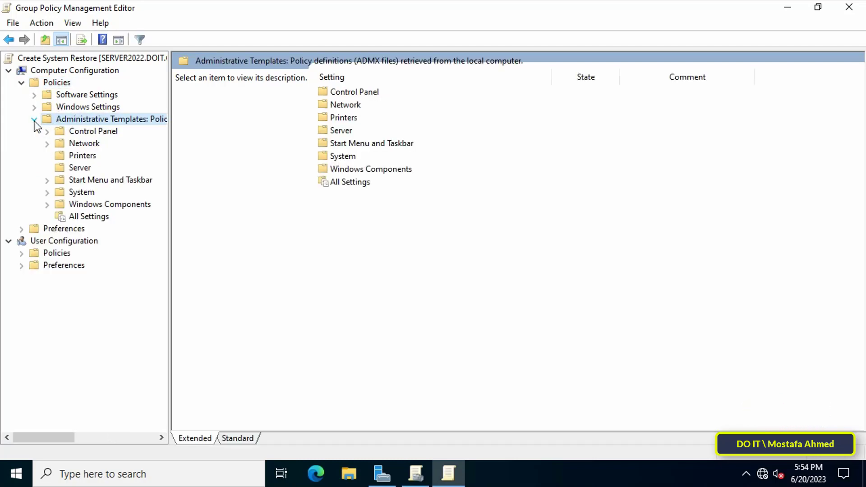
Open System > System Restore and select the Turn off Configuration setting
{"action": "left_click", "coordinate": [73, 193]}
{"action": "left_click", "coordinate": [49, 193]}
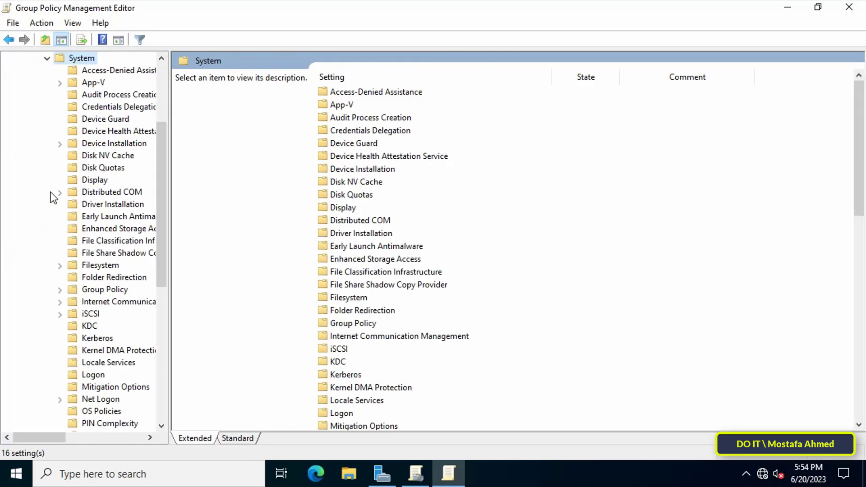
{"action": "left_click_drag", "start_coordinate": [169, 208], "coordinate": [216, 210]}
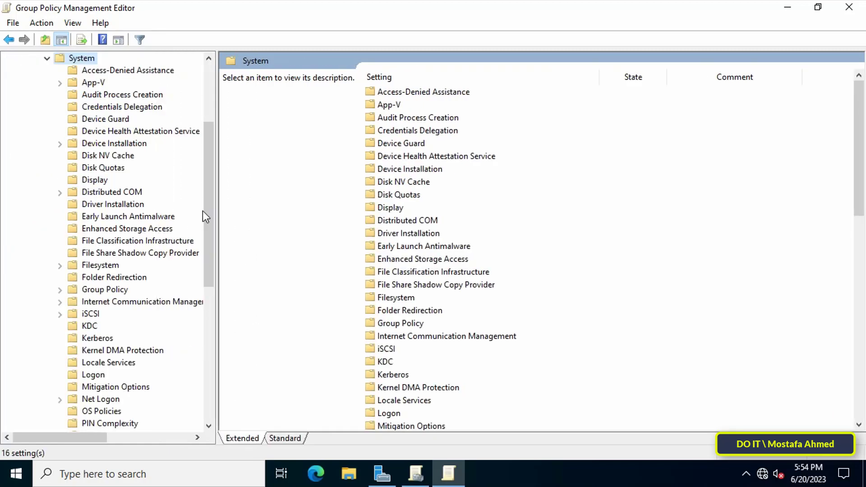
{"action": "scroll", "coordinate": [149, 220], "scroll_direction": "down", "scroll_amount": 5}
{"action": "scroll", "coordinate": [150, 220], "scroll_direction": "down", "scroll_amount": 4}
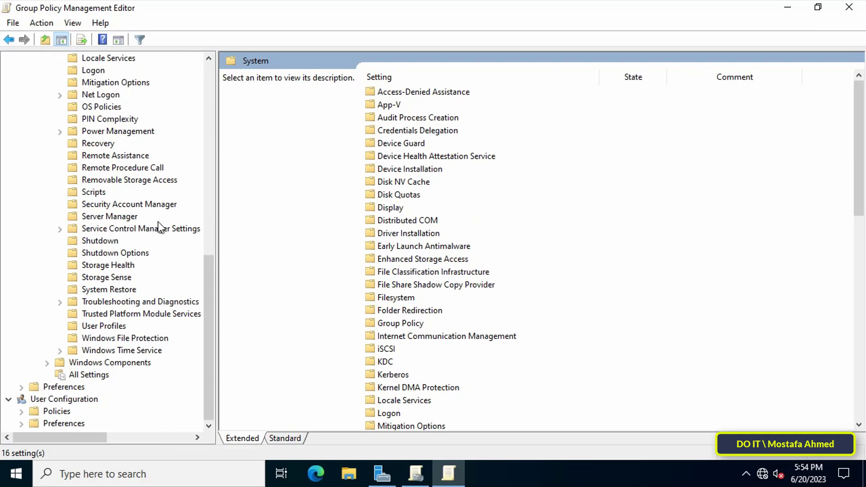
{"action": "left_click", "coordinate": [130, 293]}
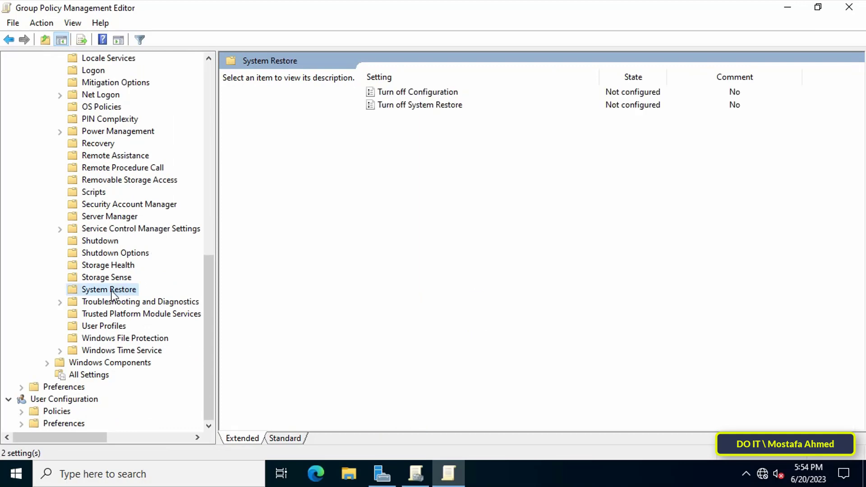
{"action": "left_click", "coordinate": [432, 91]}
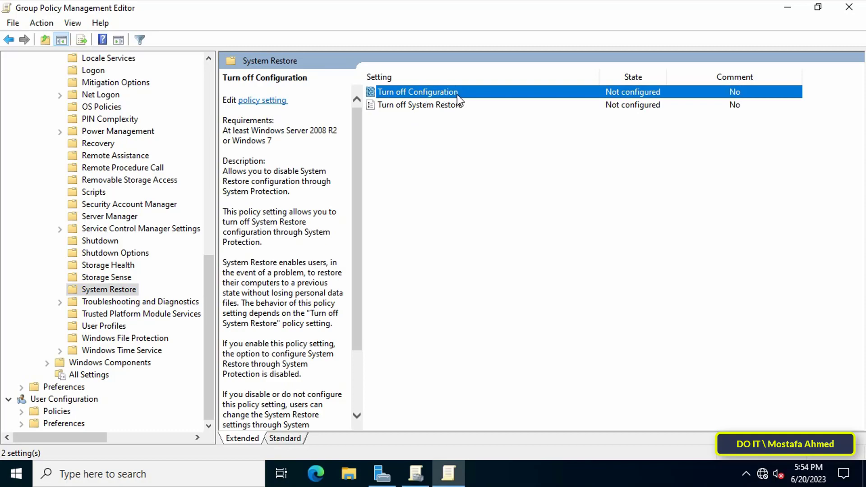
Set the Turn off Configuration policy to Disabled and apply it
{"action": "double_click", "coordinate": [457, 94]}
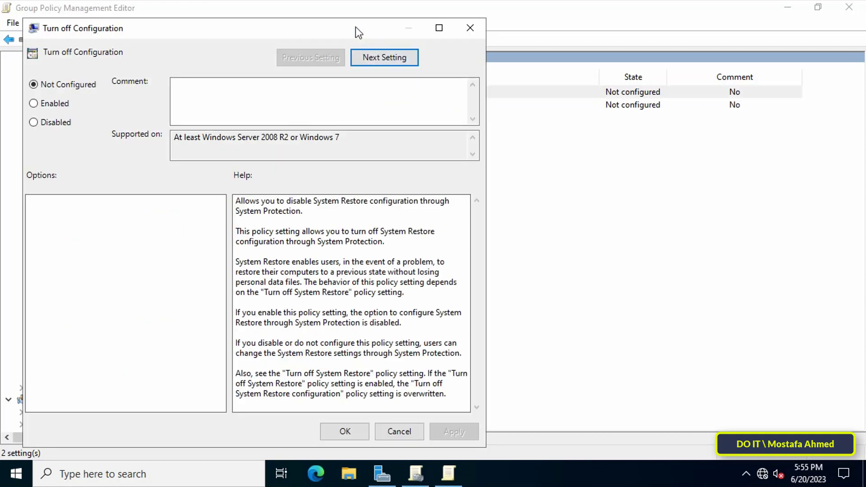
{"action": "left_click_drag", "start_coordinate": [355, 26], "coordinate": [512, 26]}
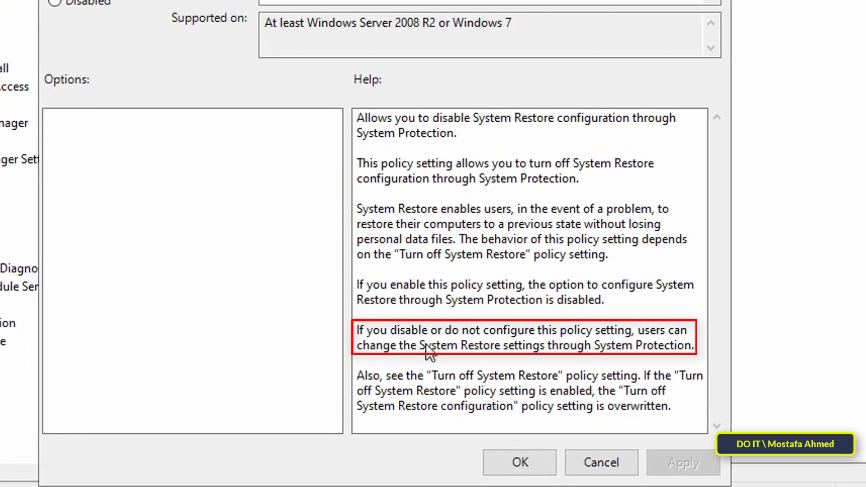
{"action": "left_click_drag", "start_coordinate": [360, 331], "coordinate": [474, 348]}
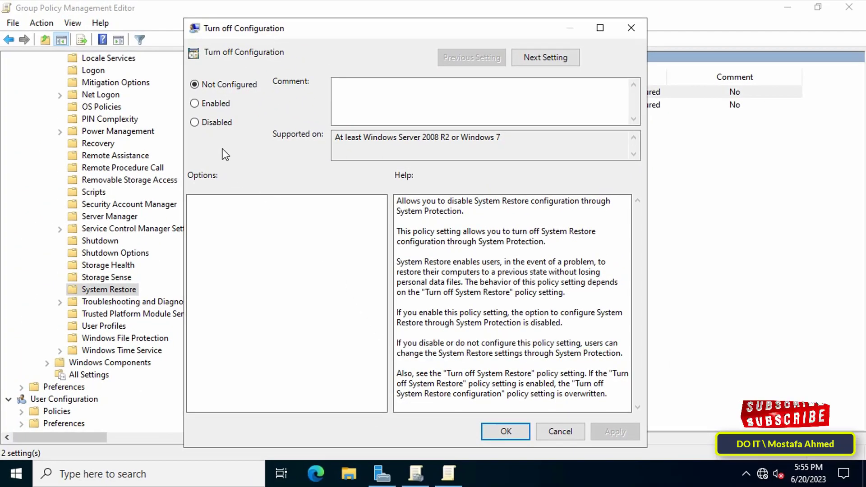
{"action": "left_click", "coordinate": [218, 123]}
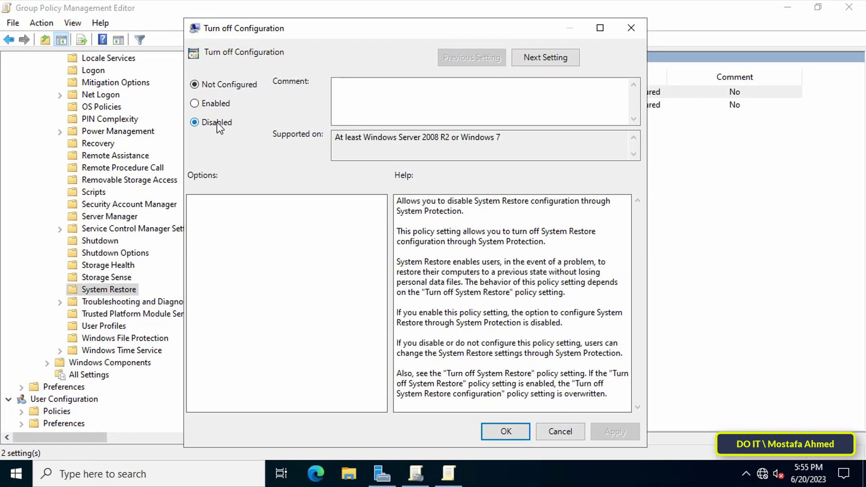
{"action": "left_click", "coordinate": [217, 122]}
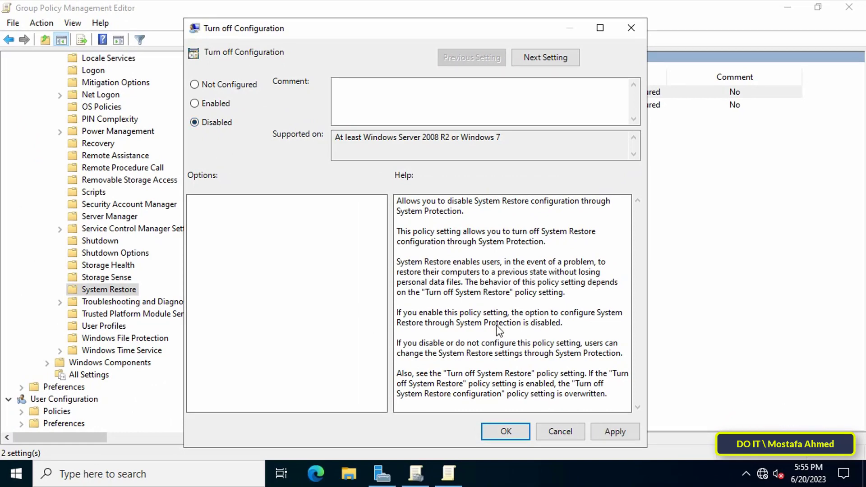
{"action": "left_click", "coordinate": [595, 431]}
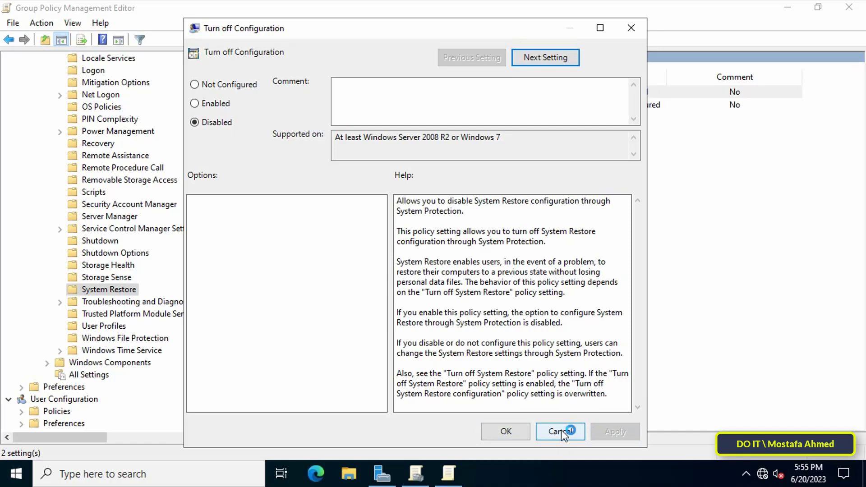
{"action": "left_click", "coordinate": [506, 432]}
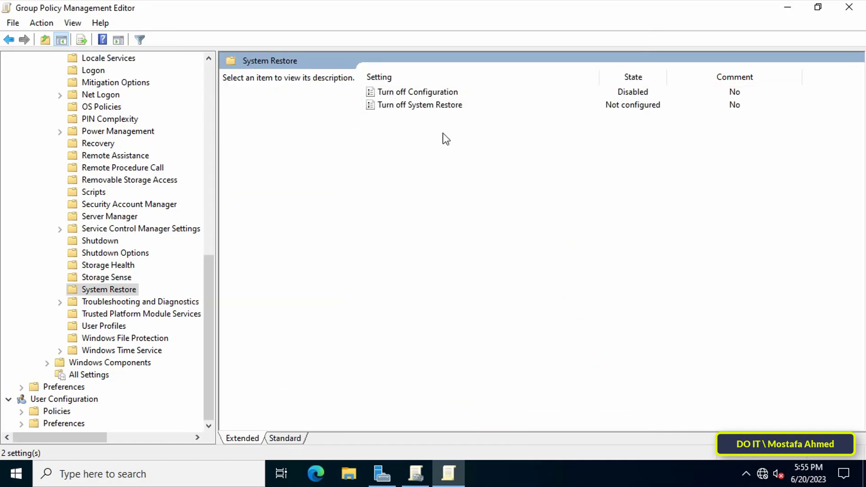
Set the Turn off System Restore policy to Disabled and apply it
{"action": "left_click", "coordinate": [391, 109]}
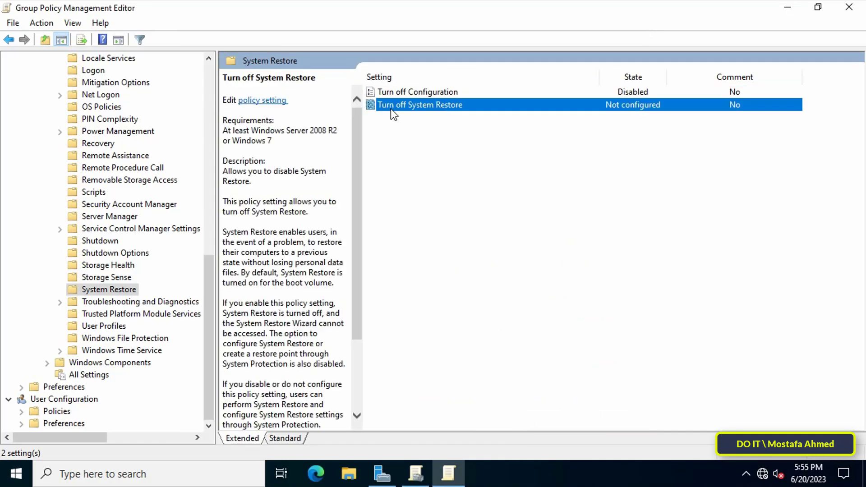
{"action": "double_click", "coordinate": [451, 107]}
{"action": "left_click_drag", "start_coordinate": [368, 50], "coordinate": [529, 34]}
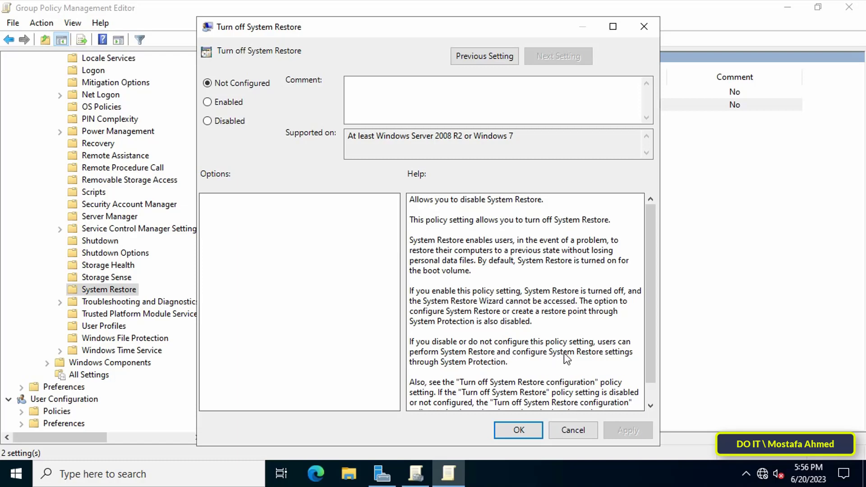
{"action": "left_click", "coordinate": [207, 121]}
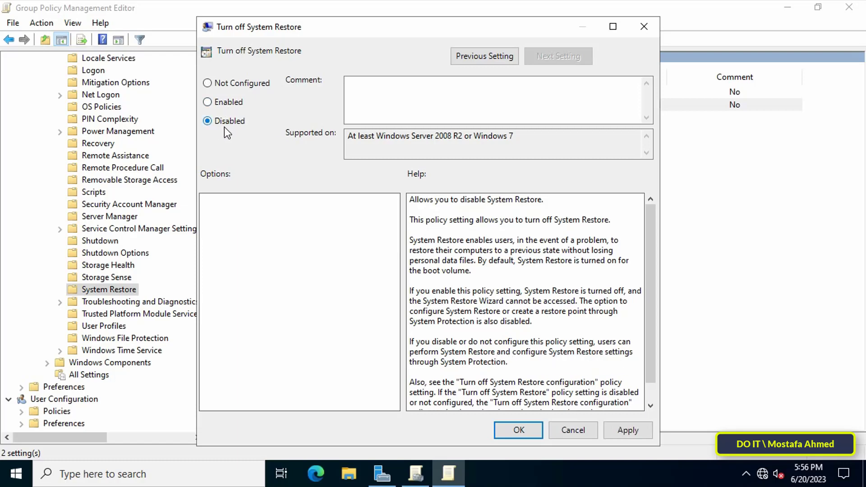
{"action": "left_click", "coordinate": [626, 434]}
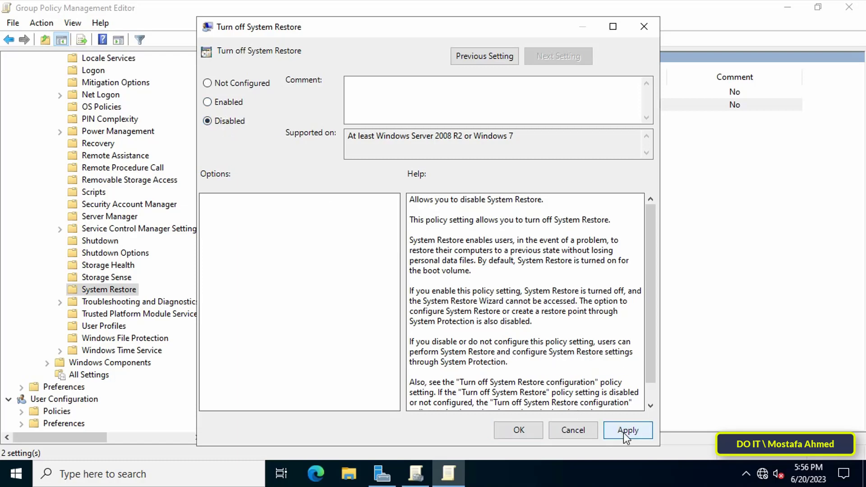
{"action": "left_click", "coordinate": [530, 430]}
Navigate to Windows Components > Microsoft Defender Antivirus > Scan and sort settings by name
{"action": "scroll", "coordinate": [152, 268], "scroll_direction": "up", "scroll_amount": 3}
{"action": "scroll", "coordinate": [153, 268], "scroll_direction": "up", "scroll_amount": 2}
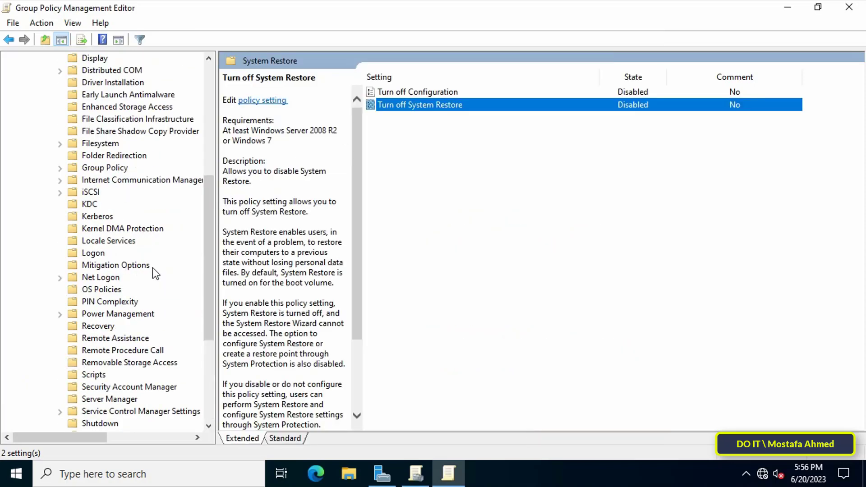
{"action": "scroll", "coordinate": [153, 268], "scroll_direction": "up", "scroll_amount": 2}
{"action": "scroll", "coordinate": [153, 268], "scroll_direction": "up", "scroll_amount": 3}
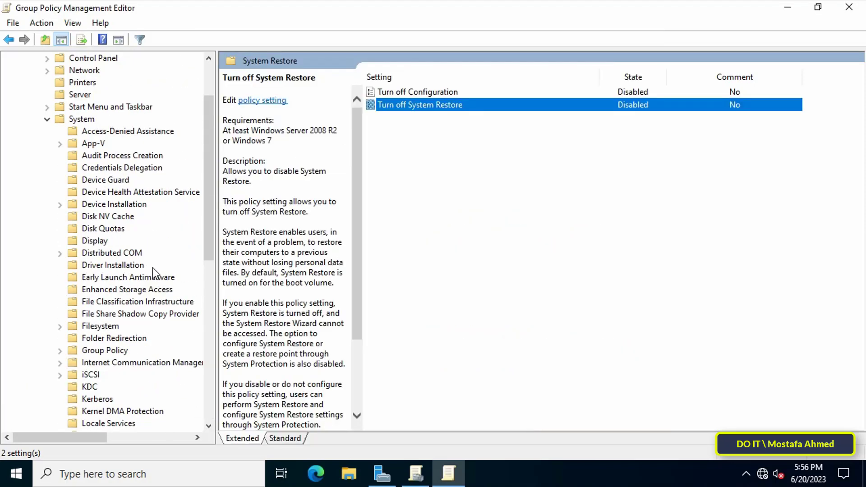
{"action": "left_click", "coordinate": [53, 121]}
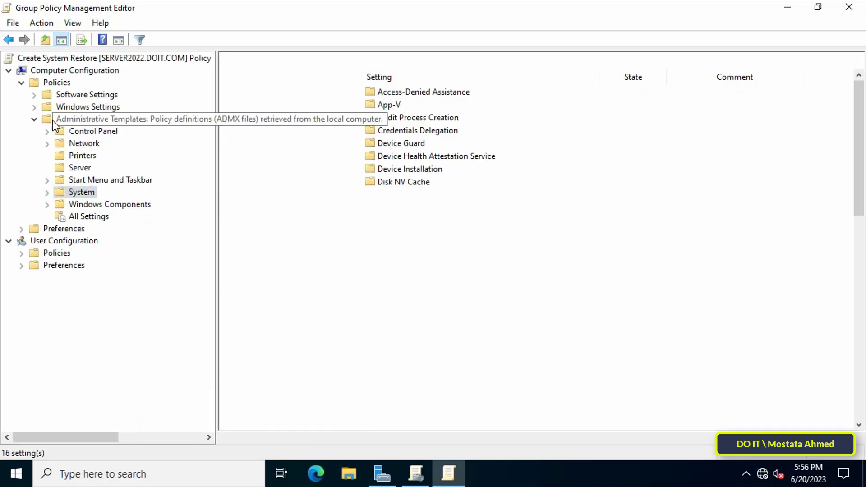
{"action": "left_click", "coordinate": [97, 206]}
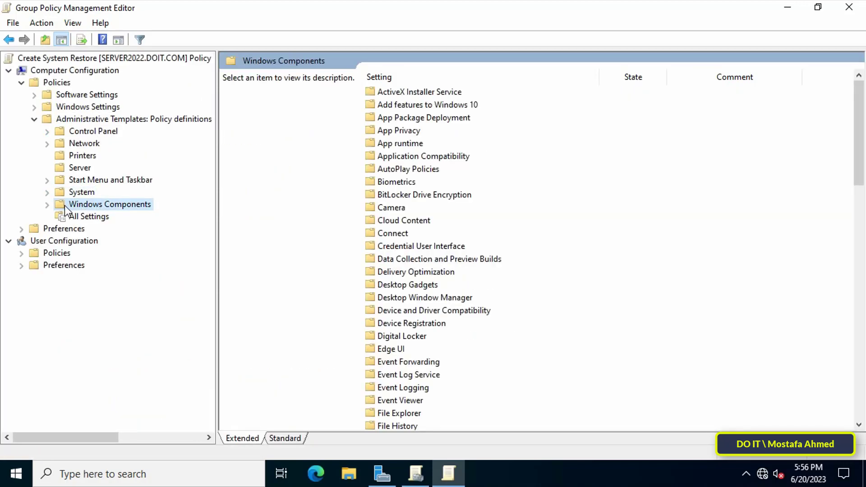
{"action": "left_click", "coordinate": [48, 205]}
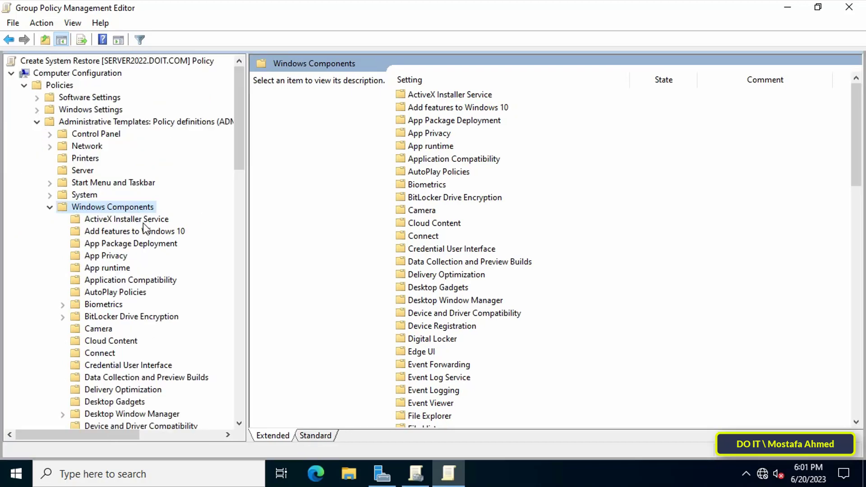
{"action": "scroll", "coordinate": [149, 233], "scroll_direction": "down", "scroll_amount": 2}
{"action": "scroll", "coordinate": [175, 232], "scroll_direction": "down", "scroll_amount": 2}
{"action": "scroll", "coordinate": [147, 235], "scroll_direction": "down", "scroll_amount": 2}
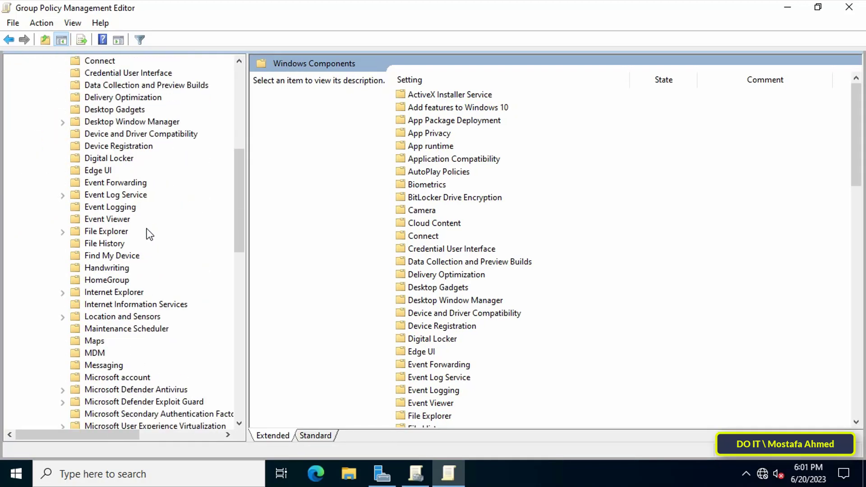
{"action": "scroll", "coordinate": [175, 330], "scroll_direction": "down", "scroll_amount": 2}
{"action": "left_click", "coordinate": [99, 317]}
{"action": "left_click", "coordinate": [63, 317]}
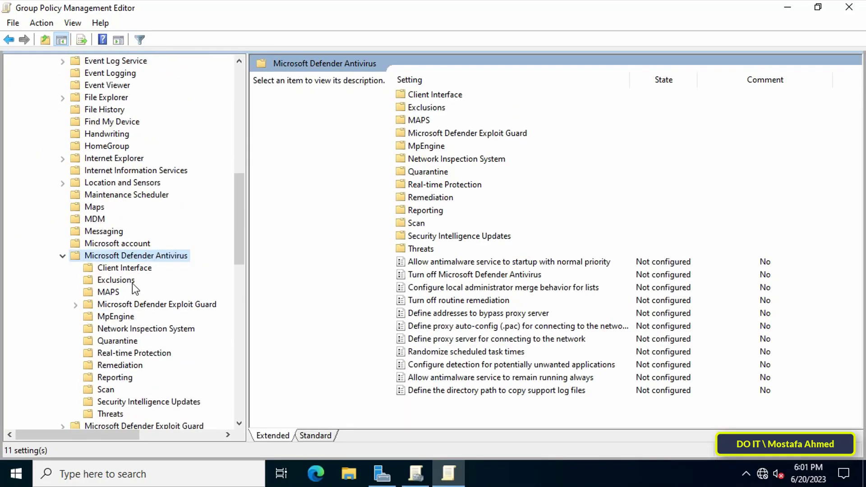
{"action": "left_click", "coordinate": [104, 390]}
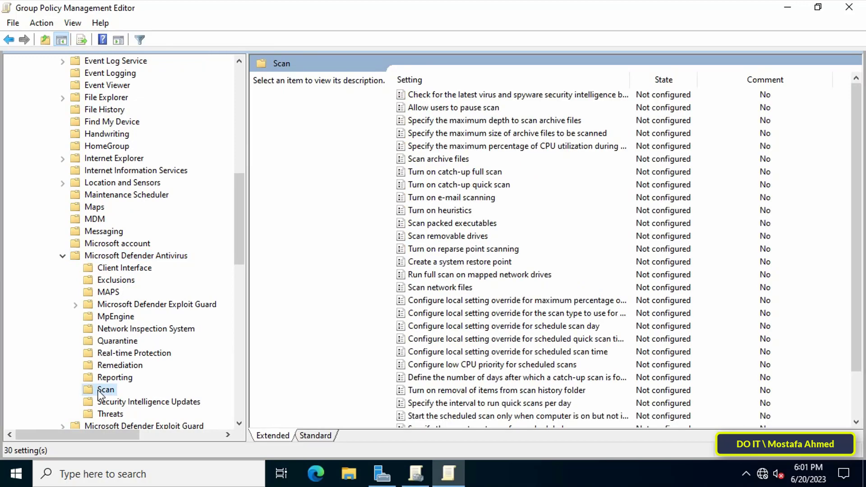
{"action": "left_click", "coordinate": [532, 81]}
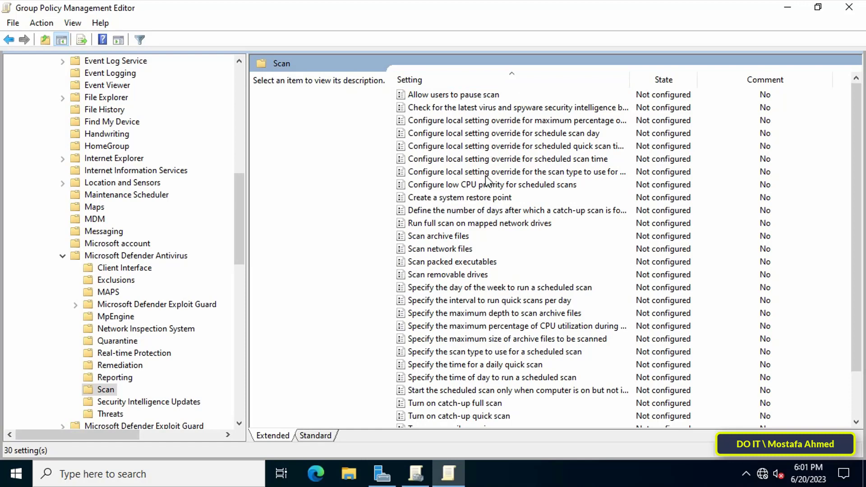
Enable the 'Create a system restore point' Scan policy and apply it
{"action": "left_click", "coordinate": [479, 198]}
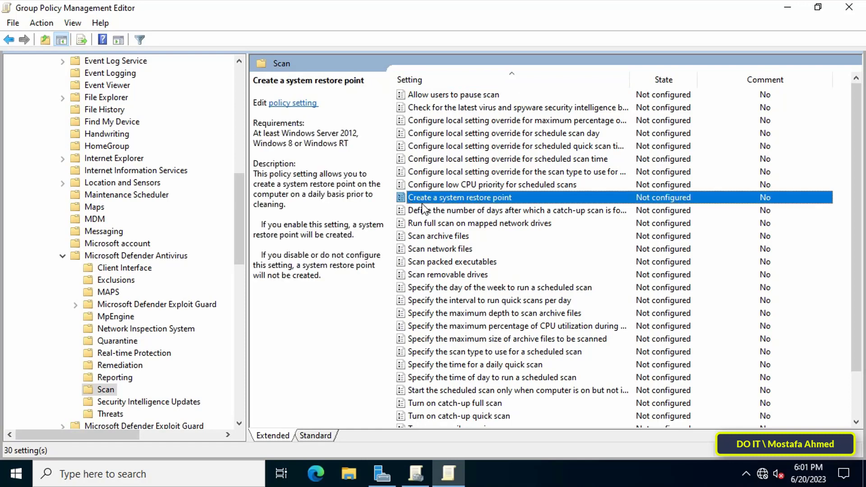
{"action": "double_click", "coordinate": [488, 198]}
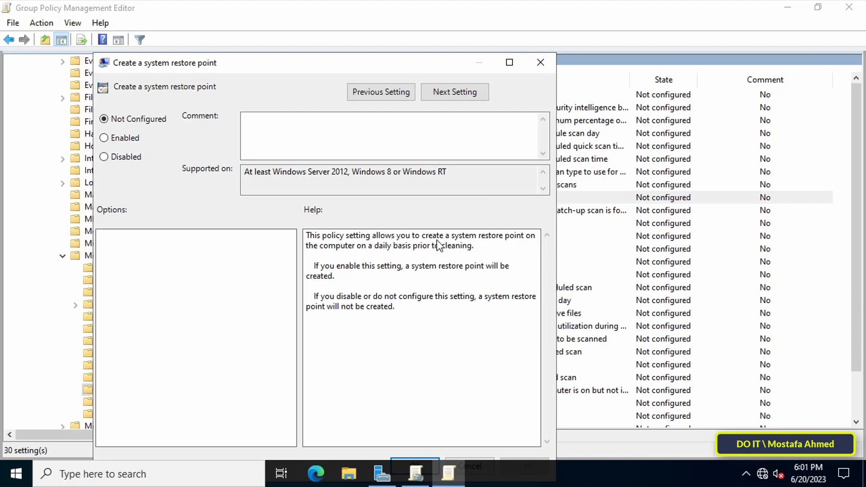
{"action": "double_click", "coordinate": [382, 246]}
{"action": "left_click_drag", "start_coordinate": [278, 63], "coordinate": [316, 30]}
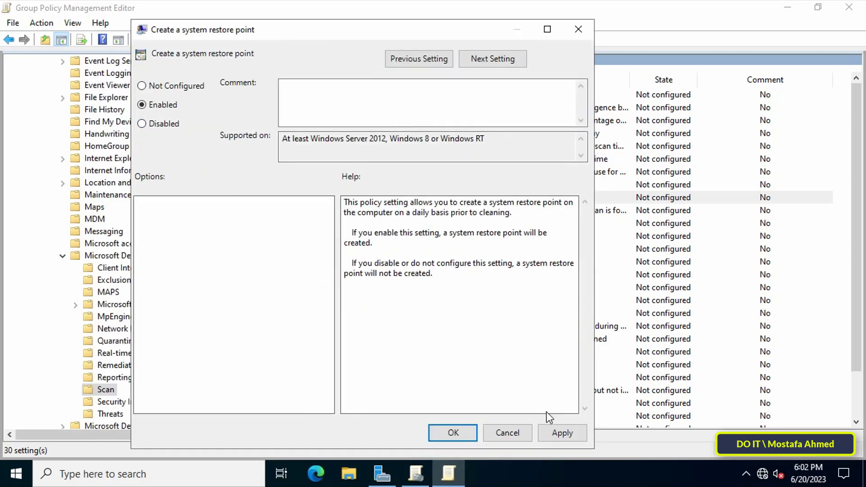
{"action": "left_click", "coordinate": [562, 433]}
{"action": "left_click", "coordinate": [449, 435]}
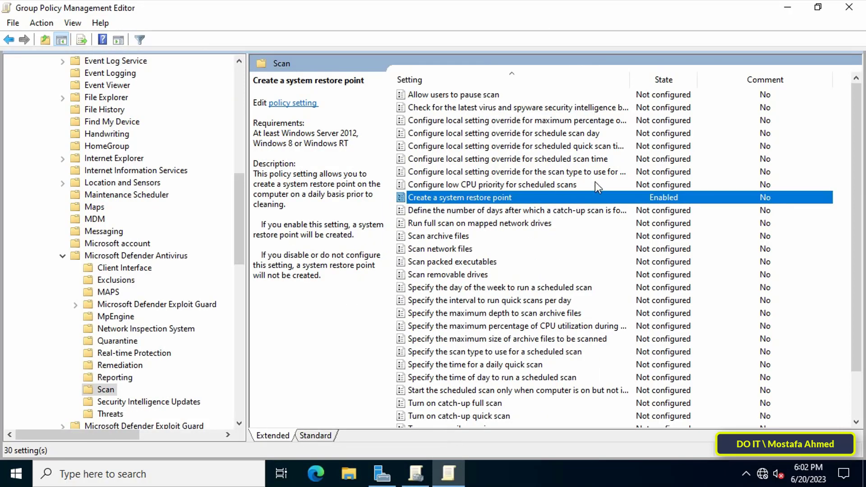
Close the policy editor and confirm Create System Restore is linked to the Test OU
{"action": "left_click", "coordinate": [848, 8]}
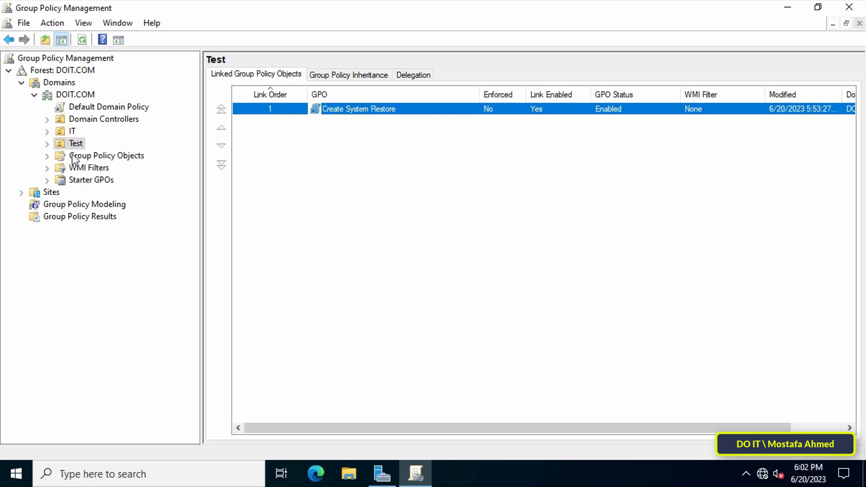
{"action": "left_click", "coordinate": [47, 144]}
{"action": "left_click", "coordinate": [112, 156]}
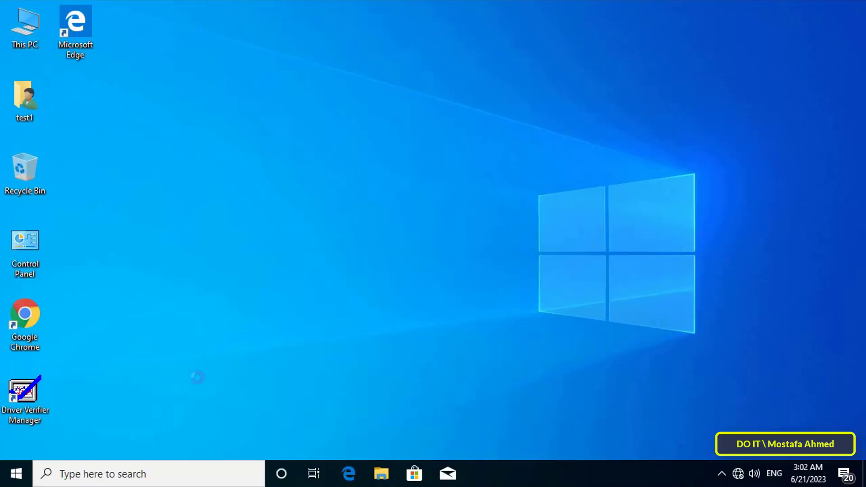
Run gpupdate /force in a Command Prompt on the client
{"action": "key", "text": "super+r"}
{"action": "key", "text": "Escape"}
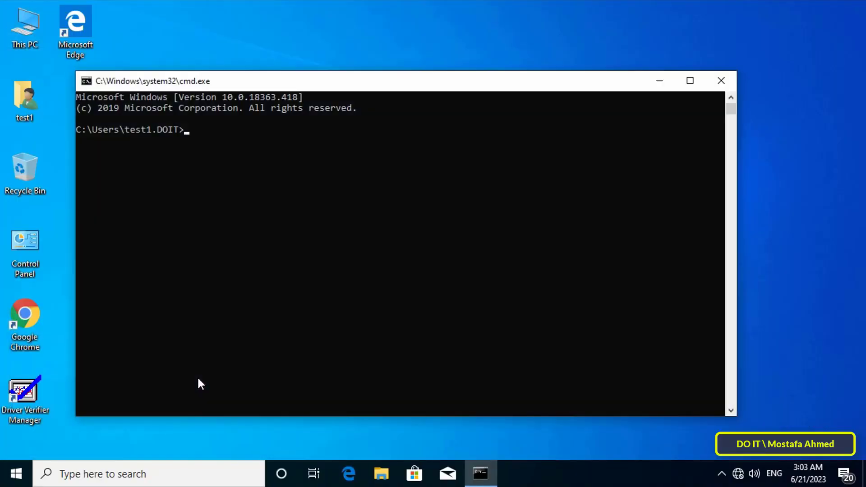
{"action": "type", "text": "gpupdate /force"}
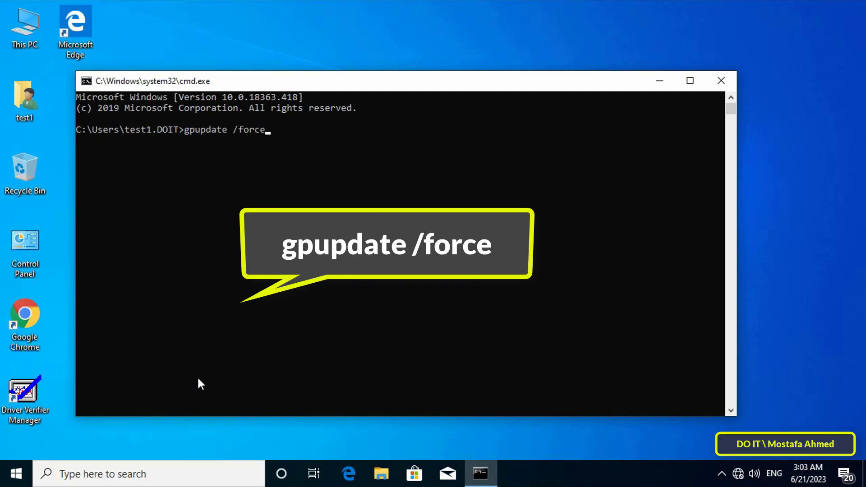
{"action": "key", "text": "Return"}
{"action": "left_click", "coordinate": [720, 81]}
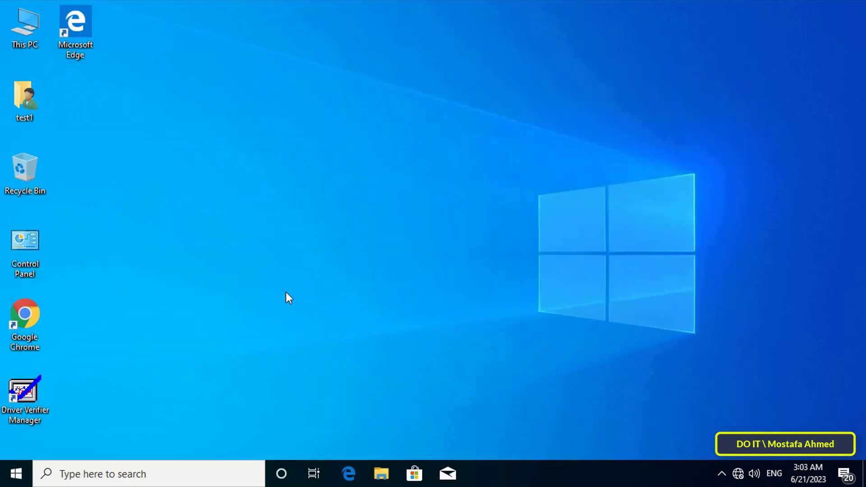
Restart the client from the Start menu's power options
{"action": "left_click", "coordinate": [16, 474]}
{"action": "left_click", "coordinate": [18, 442]}
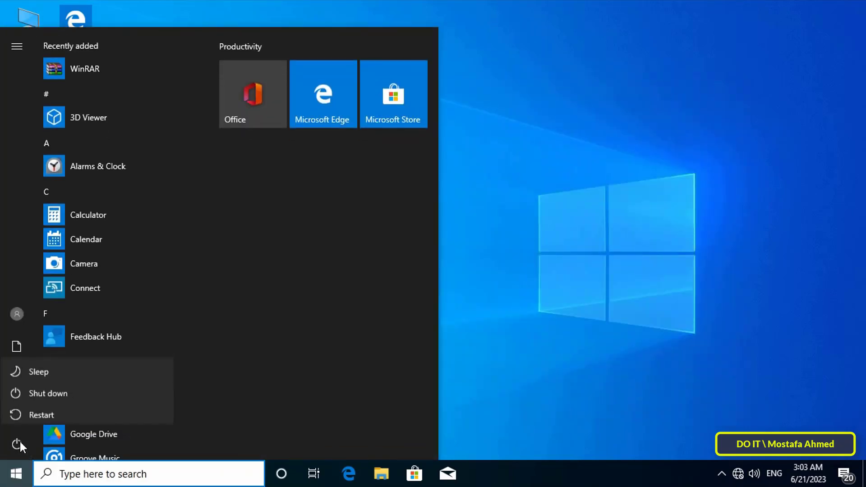
{"action": "left_click", "coordinate": [54, 416]}
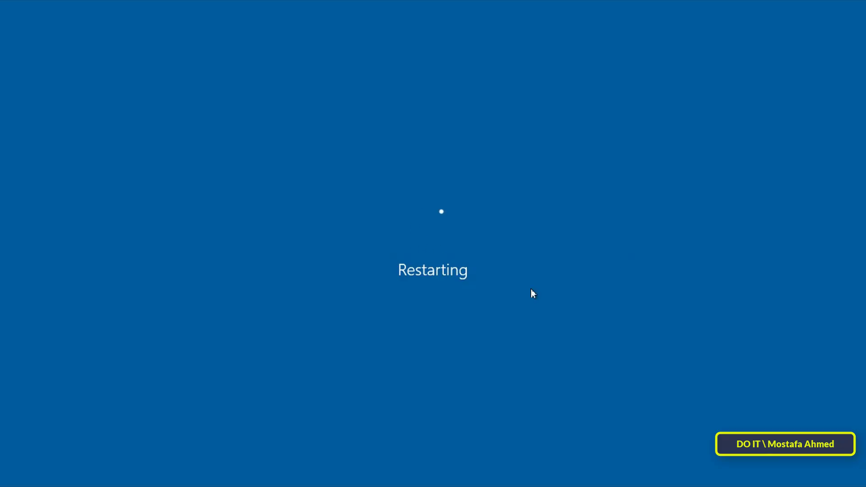
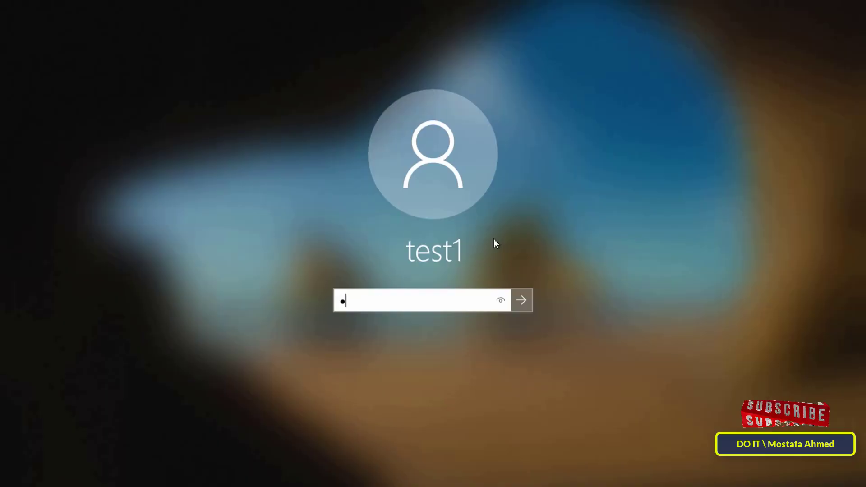
Sign in to the client and open This PC's system properties
{"action": "key", "text": "Return"}
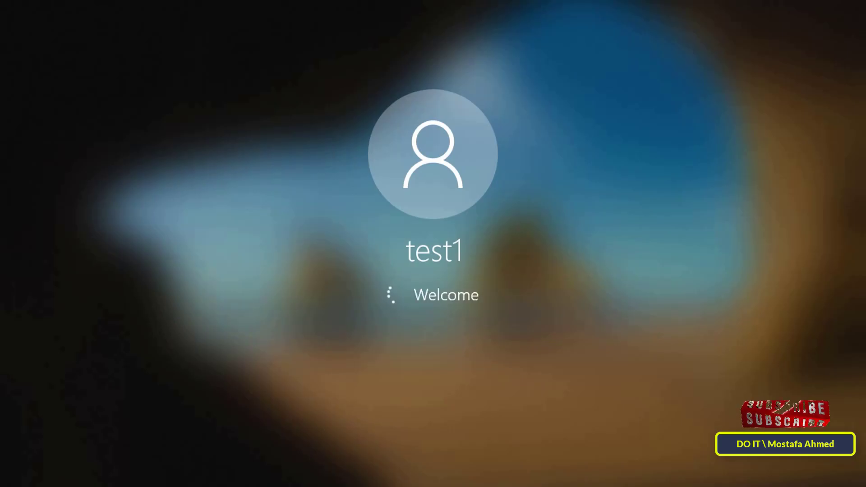
{"action": "right_click", "coordinate": [17, 24]}
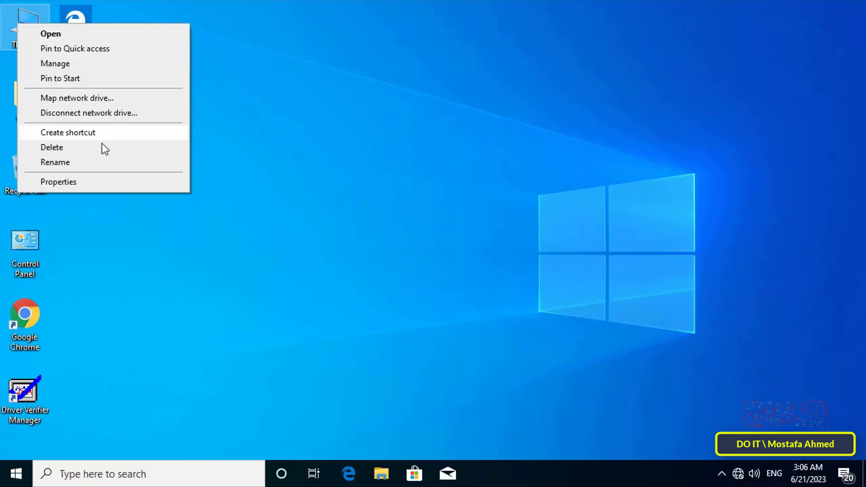
{"action": "left_click", "coordinate": [118, 182]}
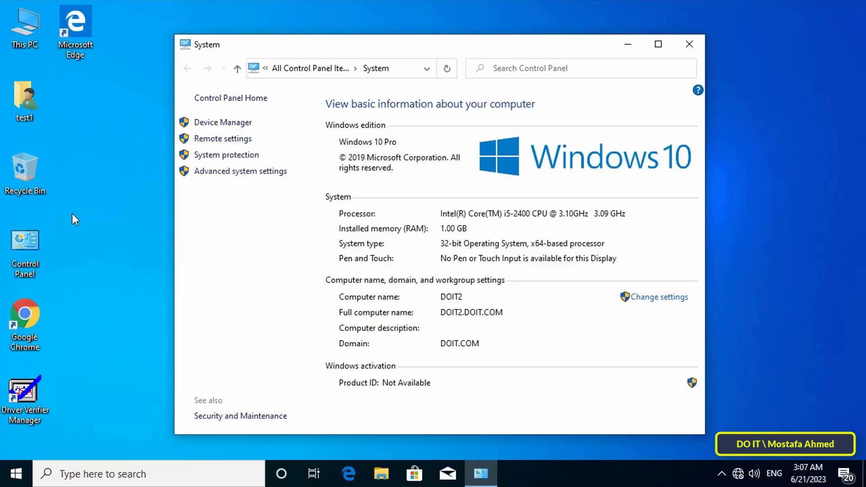
Open System Protection as administrator and verify Local Disk (C:) protection is On
{"action": "left_click", "coordinate": [236, 157]}
{"action": "type", "text": "adm"}
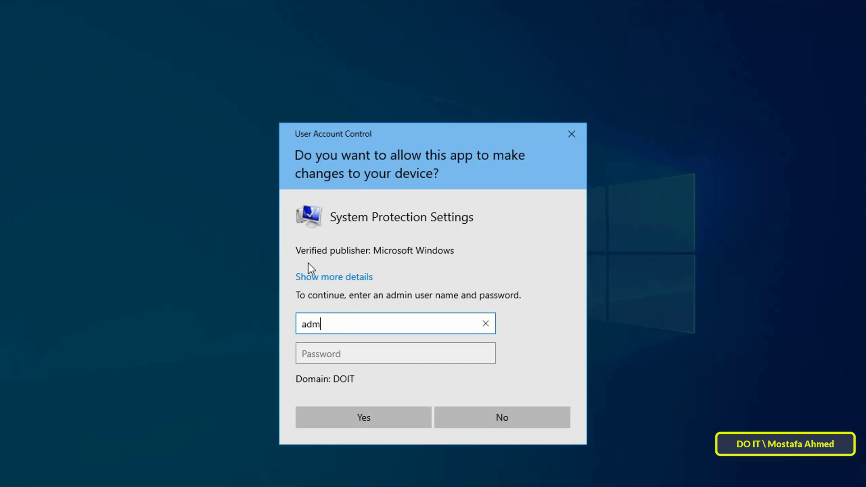
{"action": "type", "text": "inistrator"}
{"action": "key", "text": "Tab"}
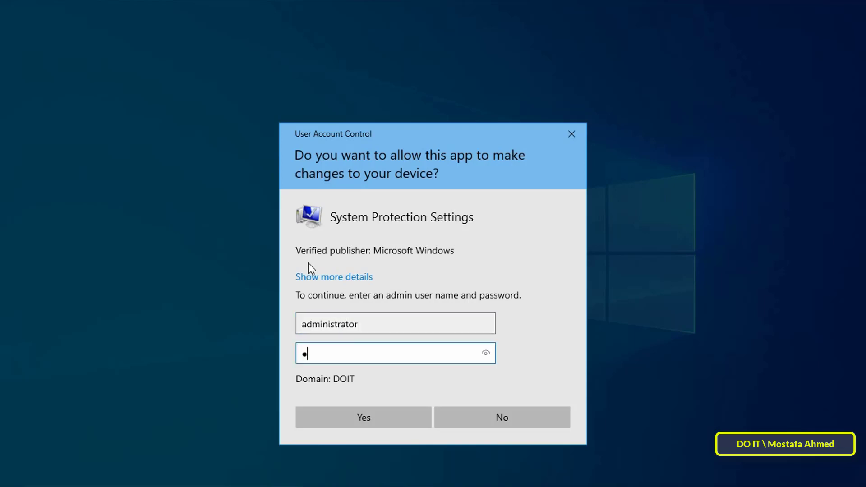
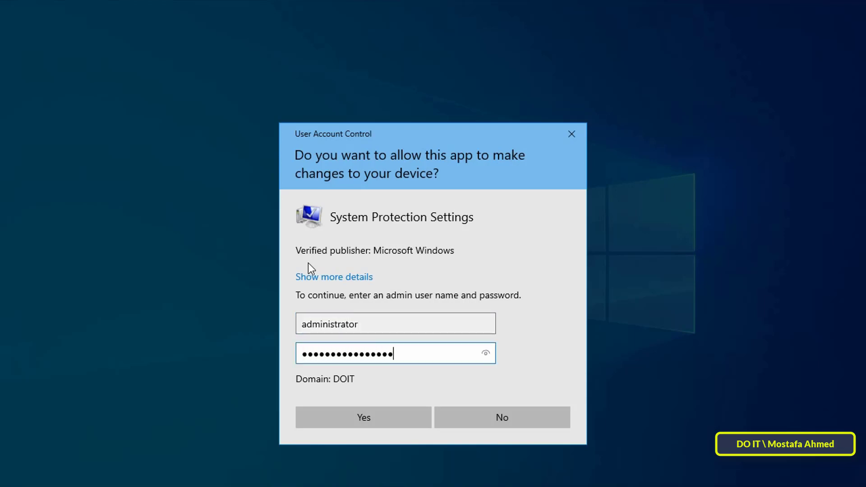
{"action": "key", "text": "Return"}
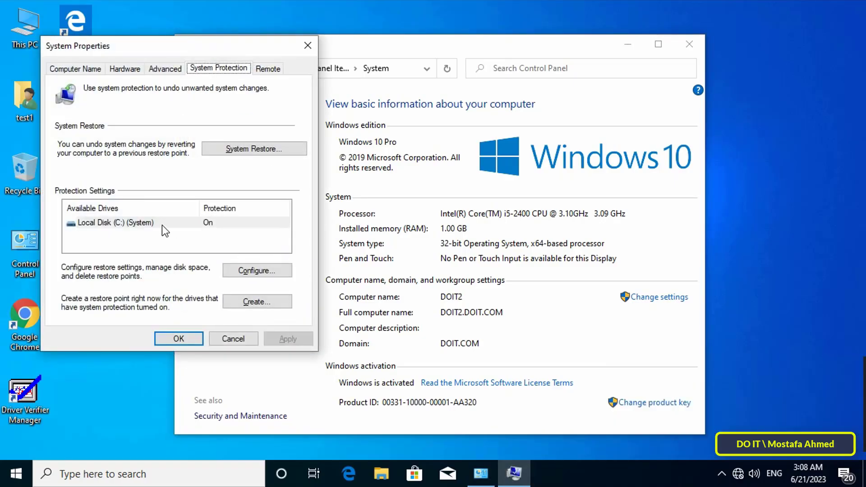
{"action": "left_click", "coordinate": [161, 226]}
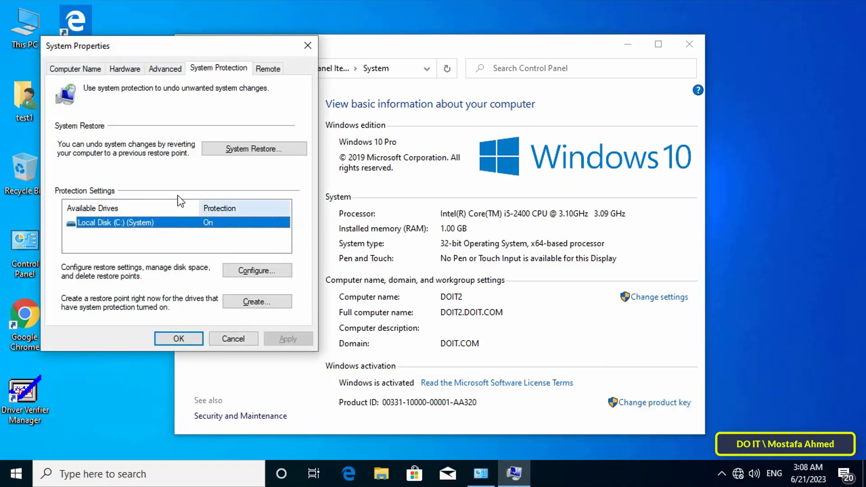
{"action": "left_click", "coordinate": [173, 337]}
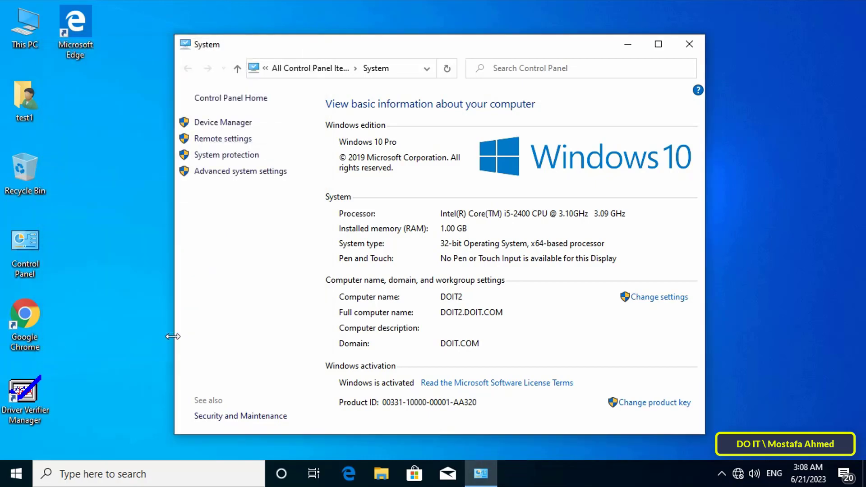